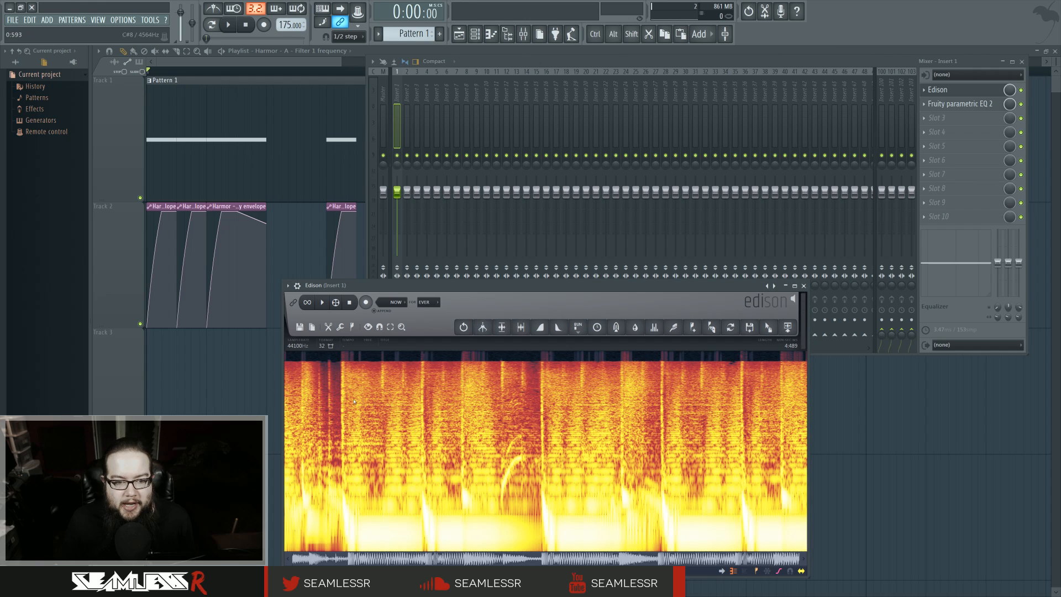
# Listen to the recorded audio in Edison, and play Pattern 1 on its own from the playlist
pyautogui.click(322, 302)
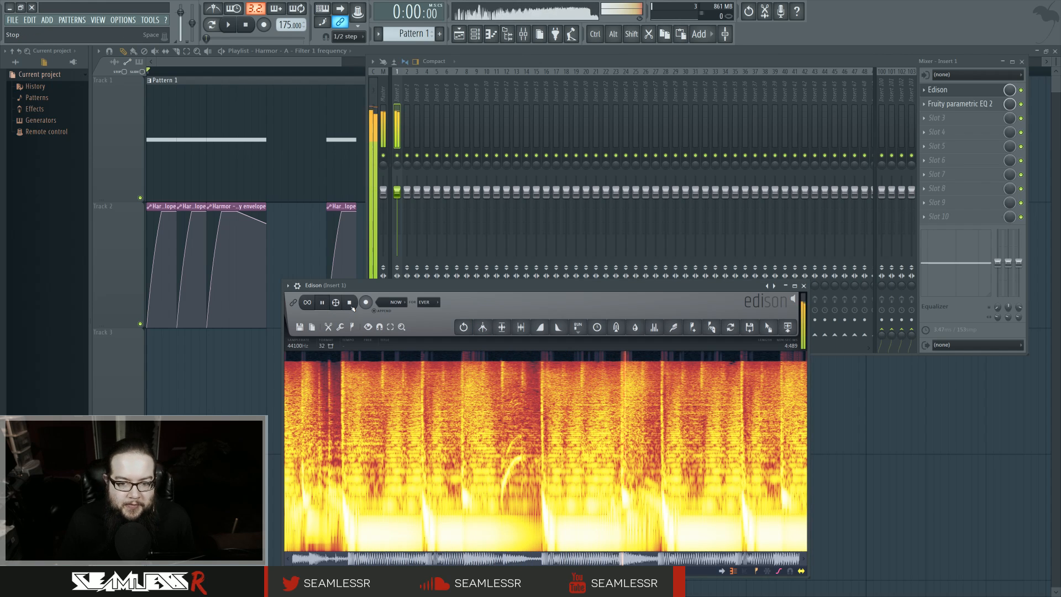
pyautogui.click(350, 303)
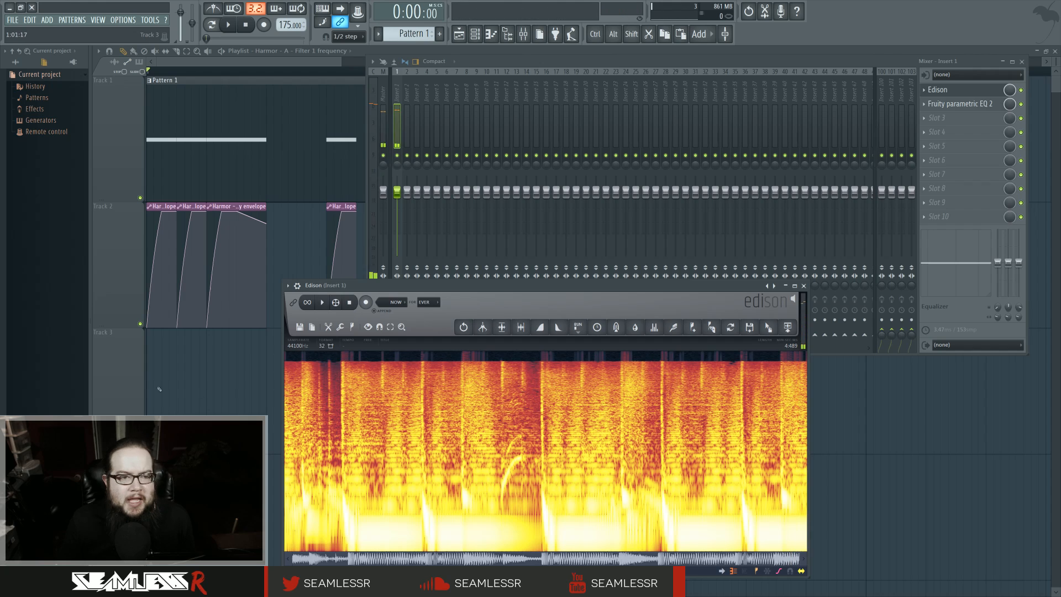
pyautogui.click(208, 395)
pyautogui.press('space')
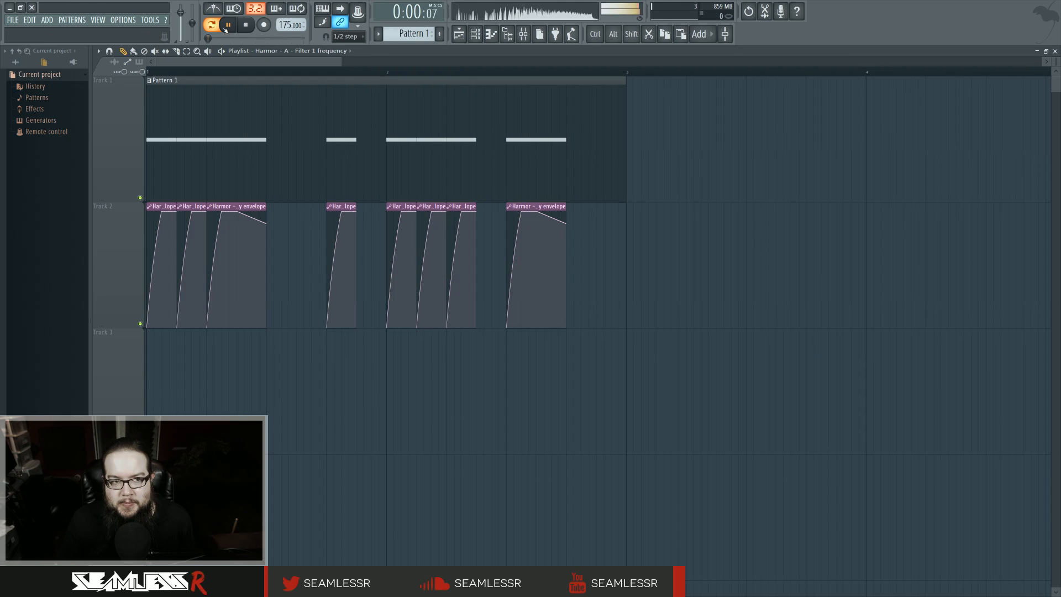
pyautogui.press('space')
# Switch playback to song mode, play the arrangement, and raise the end point of the last Harmor automation envelope slightly
pyautogui.scroll(-2, 639, 336)
pyautogui.press('l')
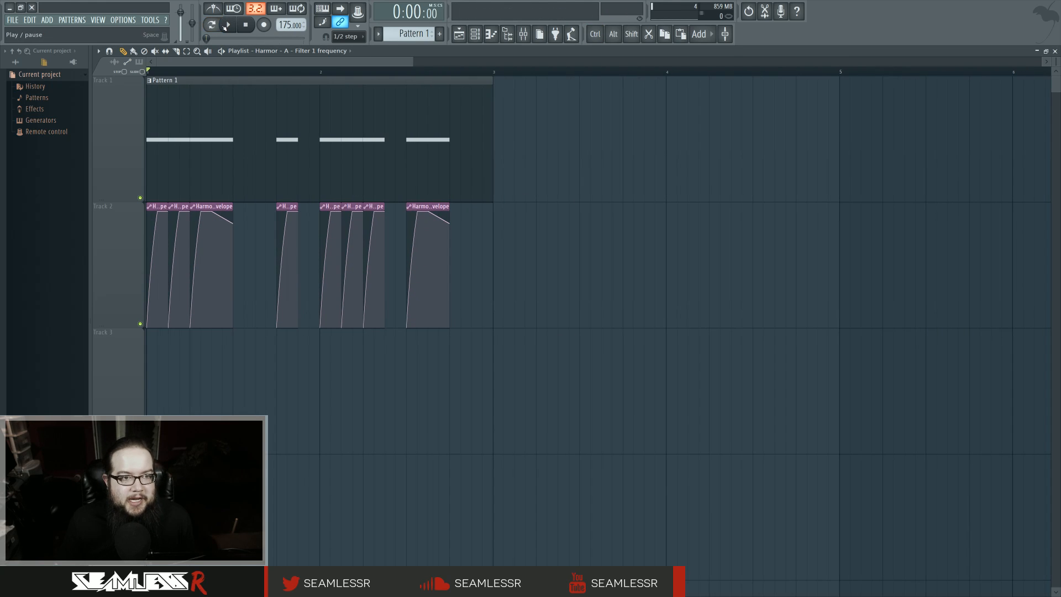
pyautogui.press('space')
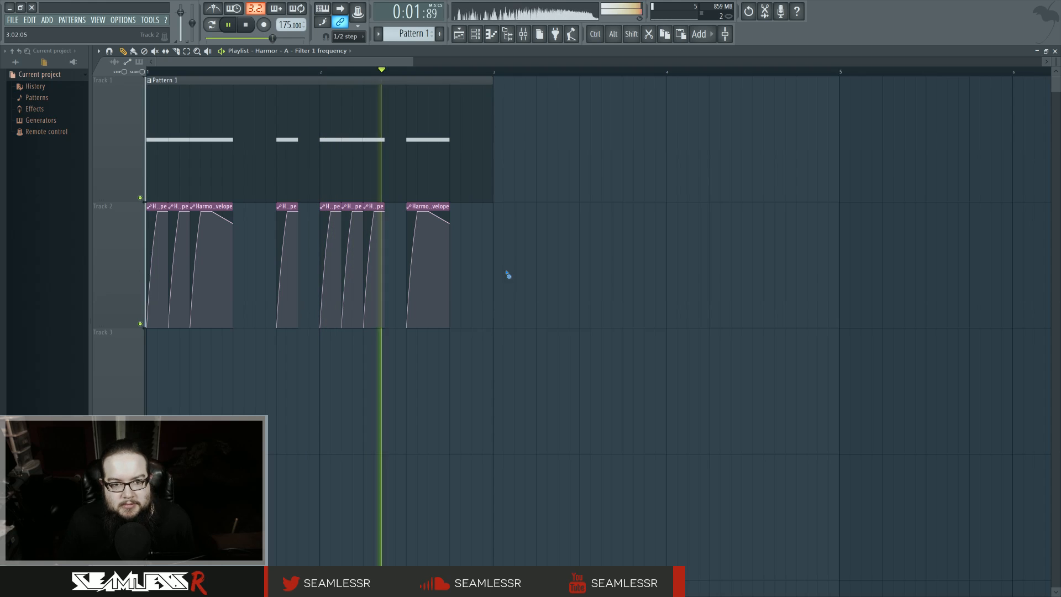
pyautogui.press('space')
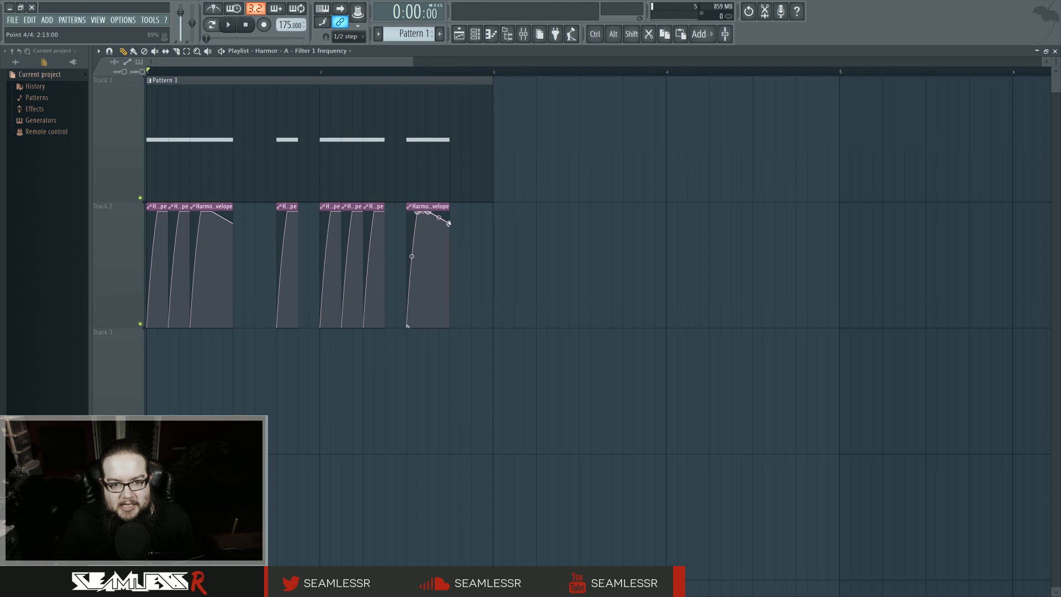
pyautogui.press('space')
pyautogui.press('space')
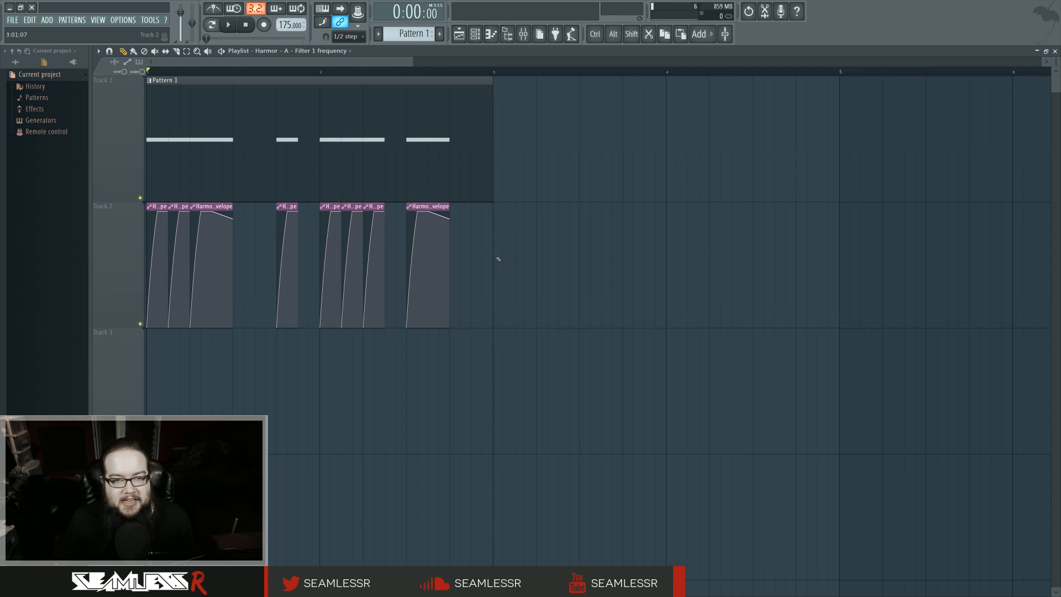
# Open the Harmor instance inside Patcher and display its Harmonic unison pitch curve
pyautogui.click(491, 34)
pyautogui.click(525, 370)
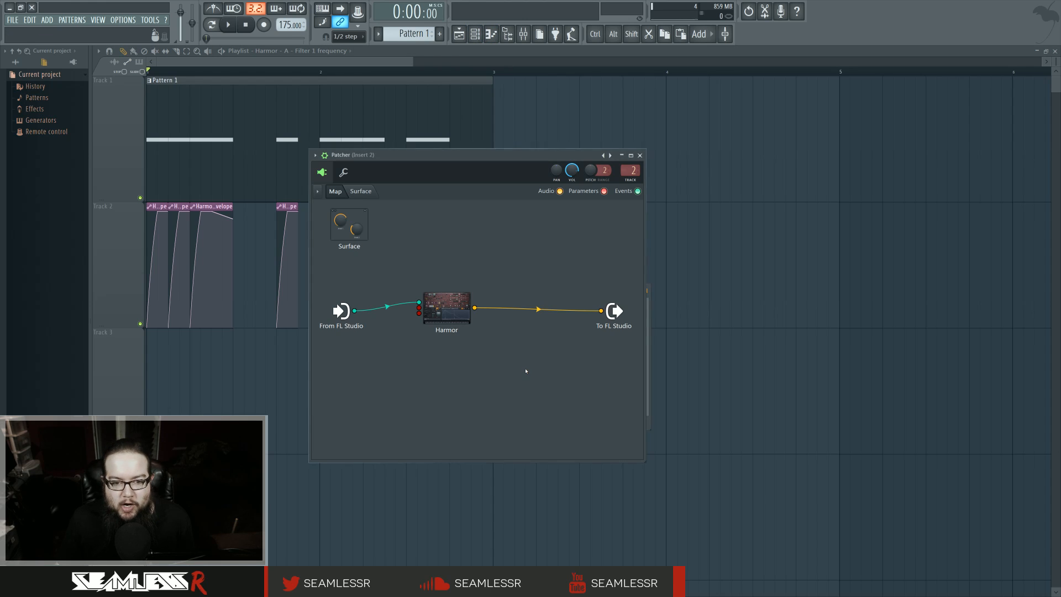
pyautogui.doubleClick(451, 303)
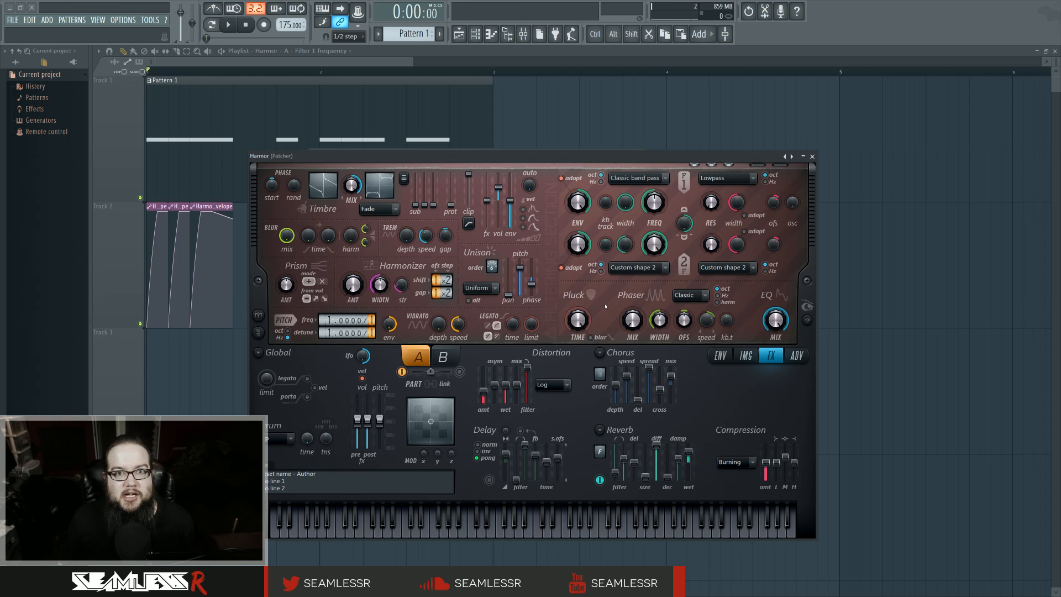
pyautogui.click(720, 355)
pyautogui.click(546, 356)
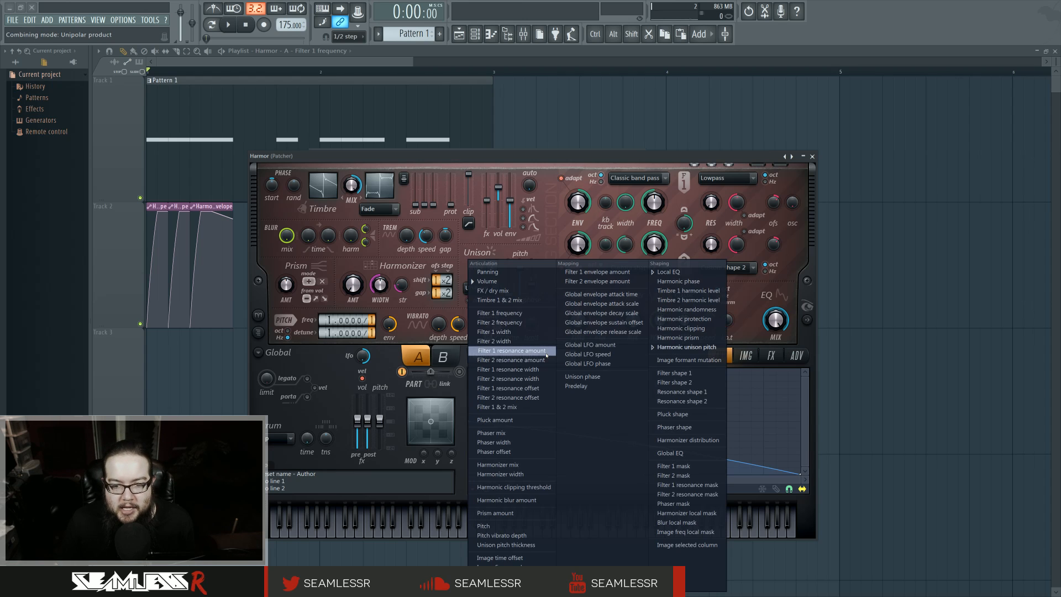
pyautogui.click(686, 347)
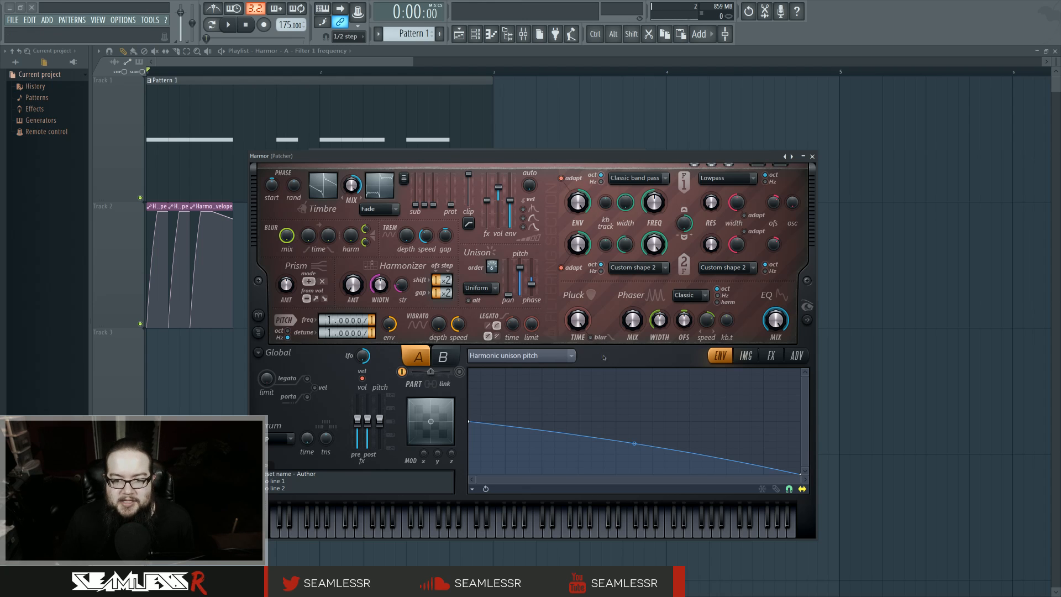
# Reveal Harmor's spectral display and play the arrangement to examine the spectrum
pyautogui.click(807, 320)
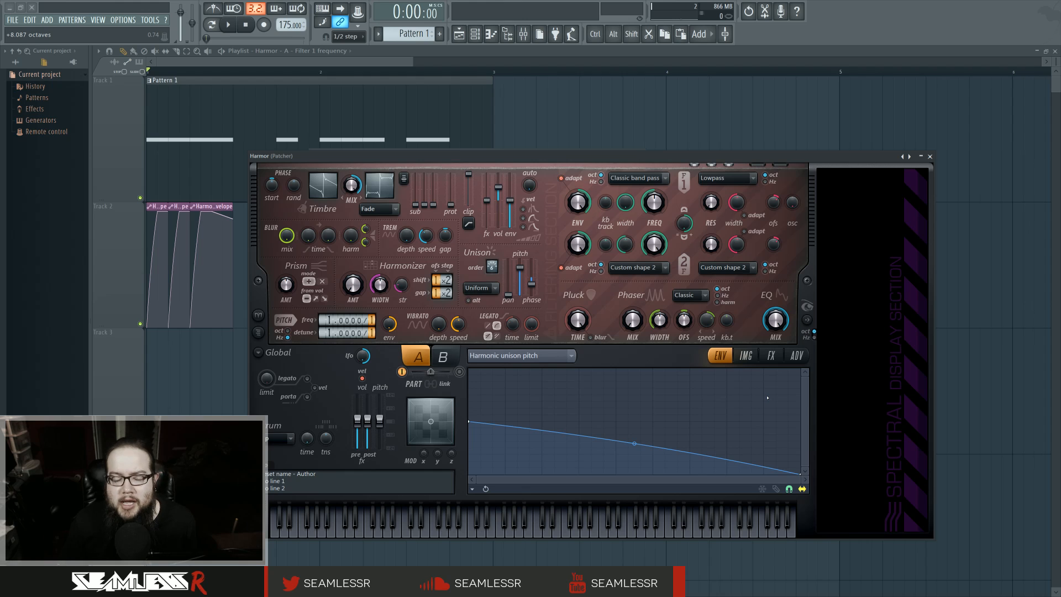
pyautogui.press('space')
pyautogui.press('space')
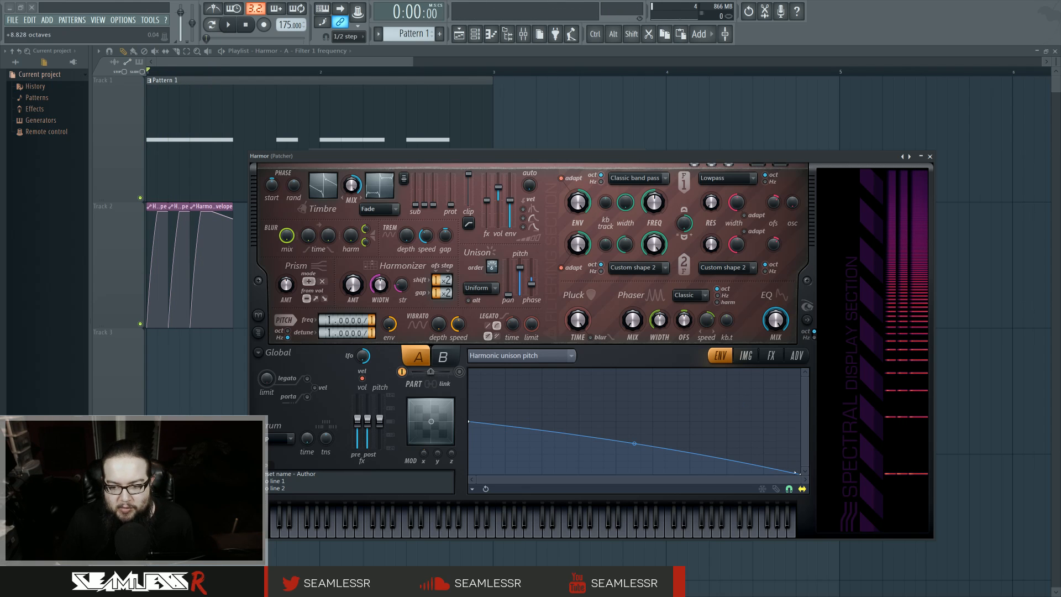
# Try a flat Harmonic unison pitch curve by raising its end point, listen to it, and return the point to the bottom
pyautogui.moveTo(800, 473); pyautogui.dragTo(801, 423)
pyautogui.press('space')
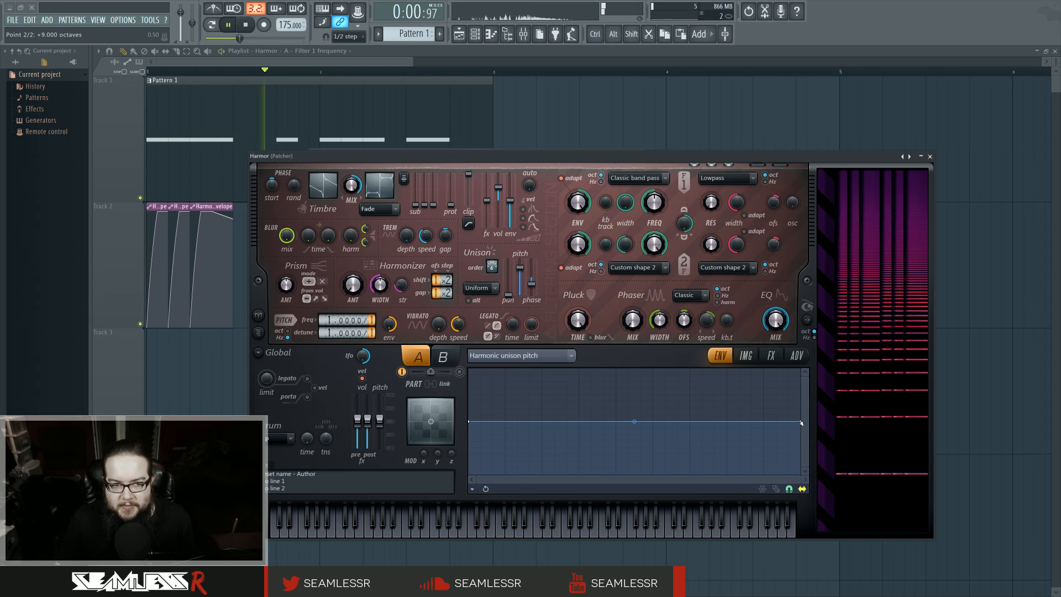
pyautogui.press('space')
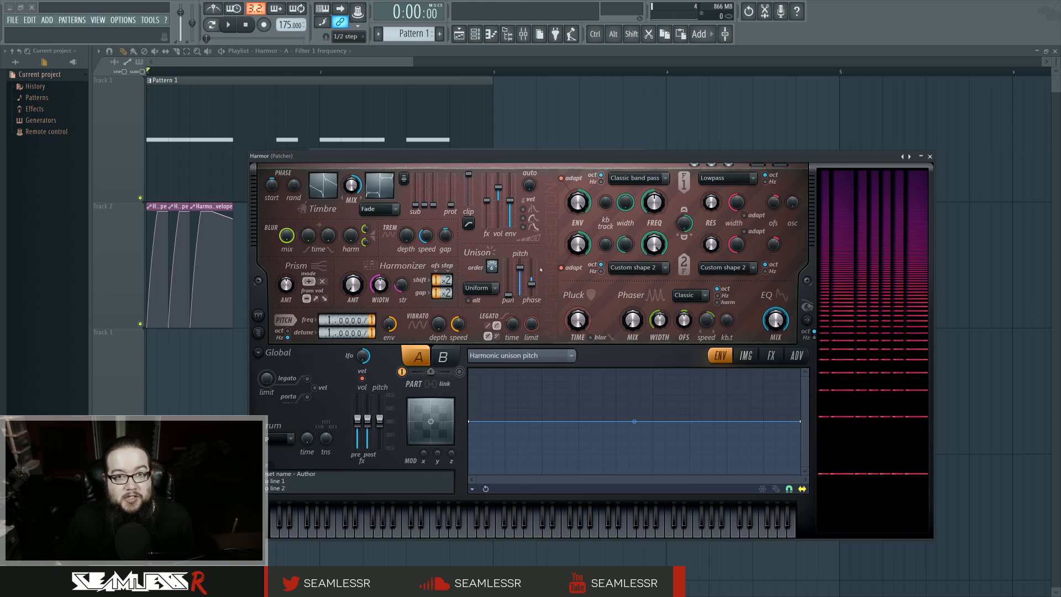
pyautogui.moveTo(800, 422); pyautogui.dragTo(801, 474)
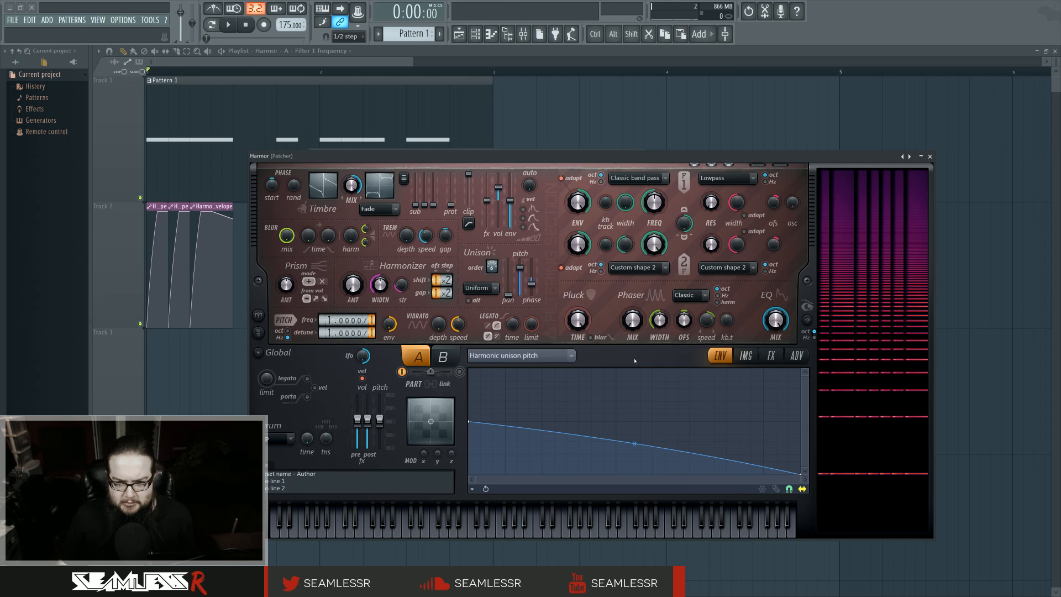
# Play the arrangement while adjusting the unison pitch amount, and set the Harmonic unison pitch curve's tension to 3.33%
pyautogui.press('space')
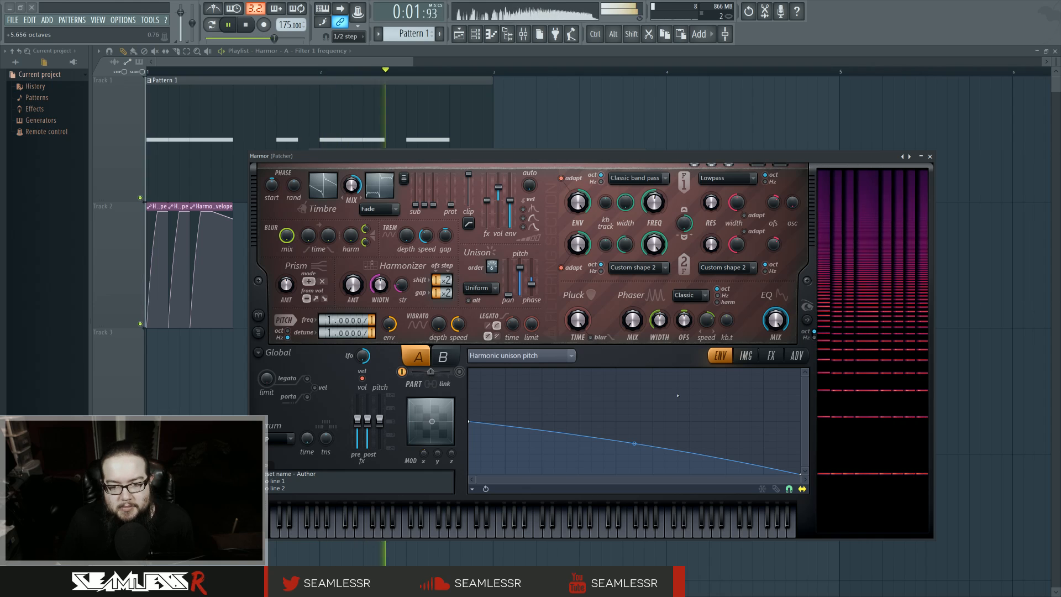
pyautogui.press('space')
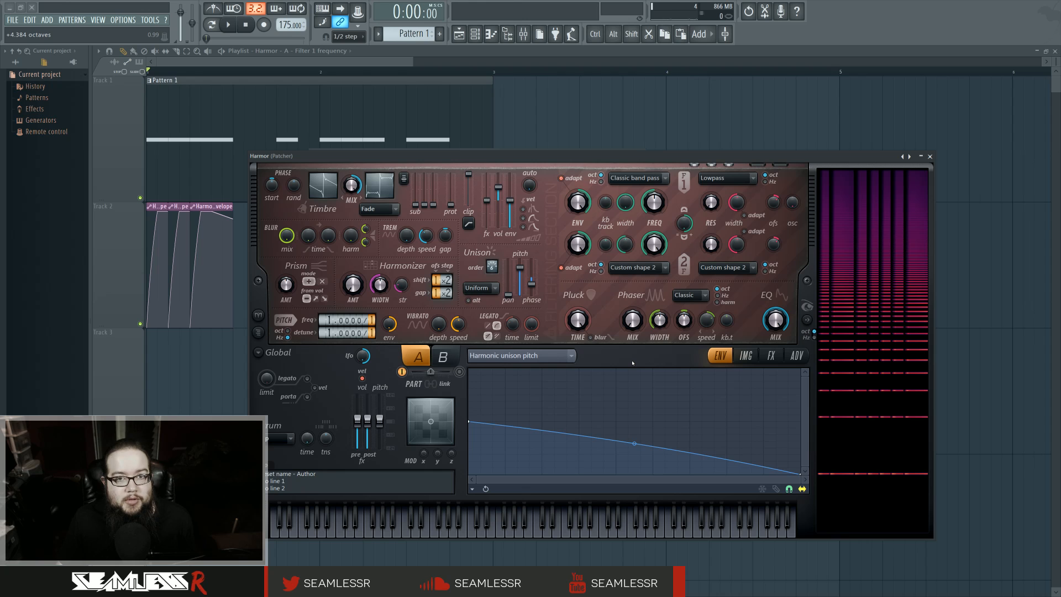
pyautogui.press('space')
pyautogui.moveTo(634, 443)
pyautogui.mouseDown()
pyautogui.moveTo(634, 463)
pyautogui.moveTo(634, 444)
pyautogui.mouseUp()
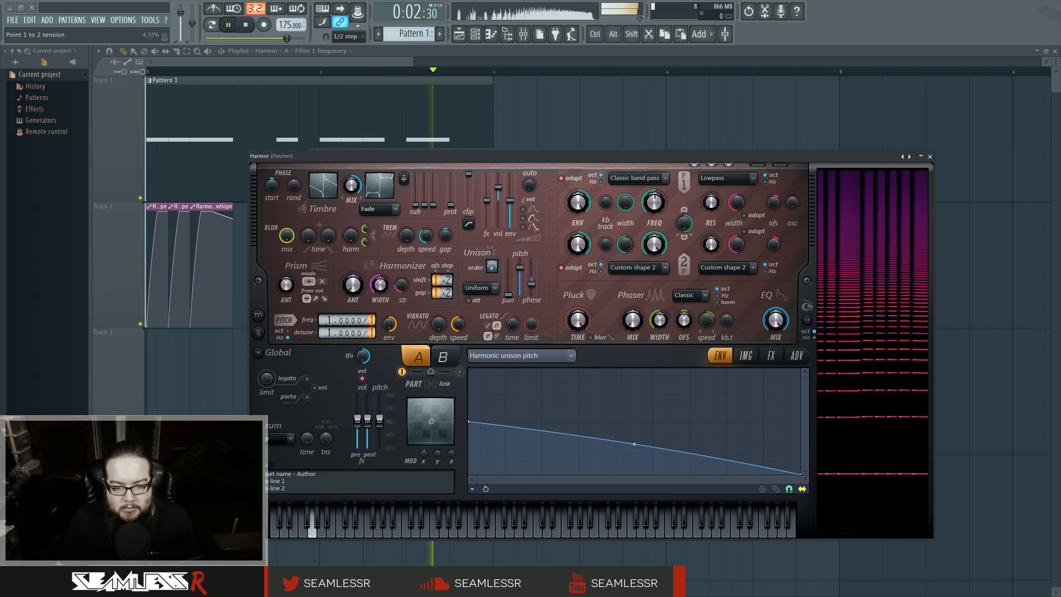
pyautogui.rightClick(634, 444)
pyautogui.moveTo(520, 268)
pyautogui.mouseDown()
pyautogui.moveTo(521, 288)
pyautogui.moveTo(521, 275)
pyautogui.mouseUp()
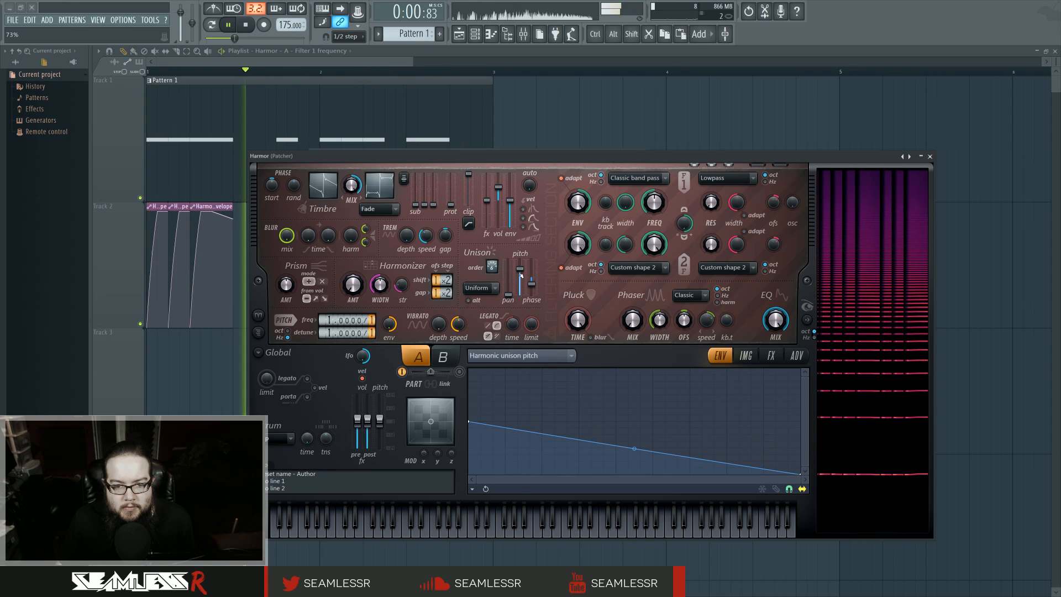
pyautogui.moveTo(634, 448); pyautogui.dragTo(634, 445)
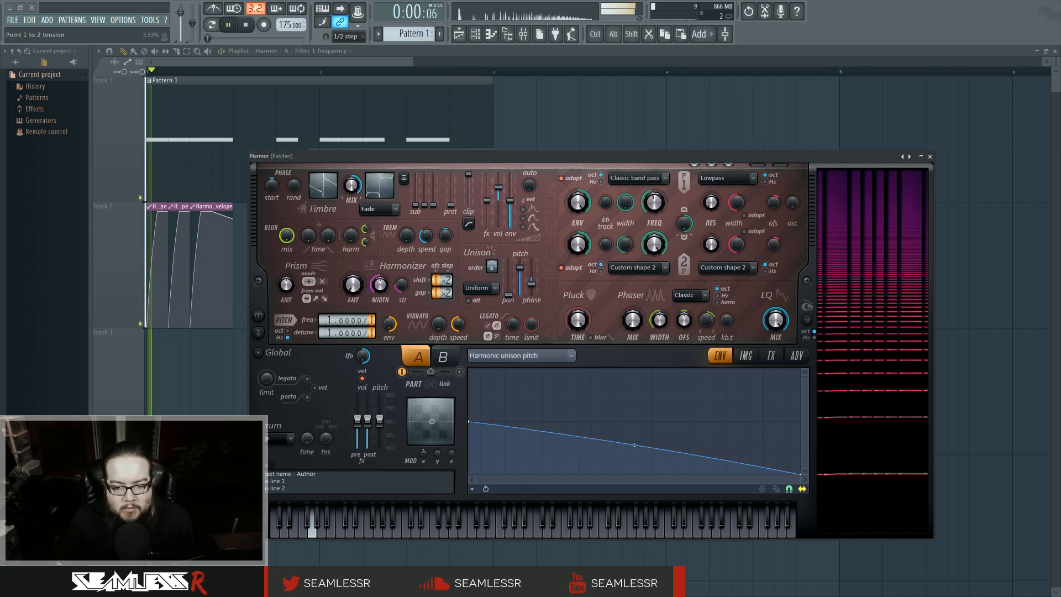
pyautogui.press('space')
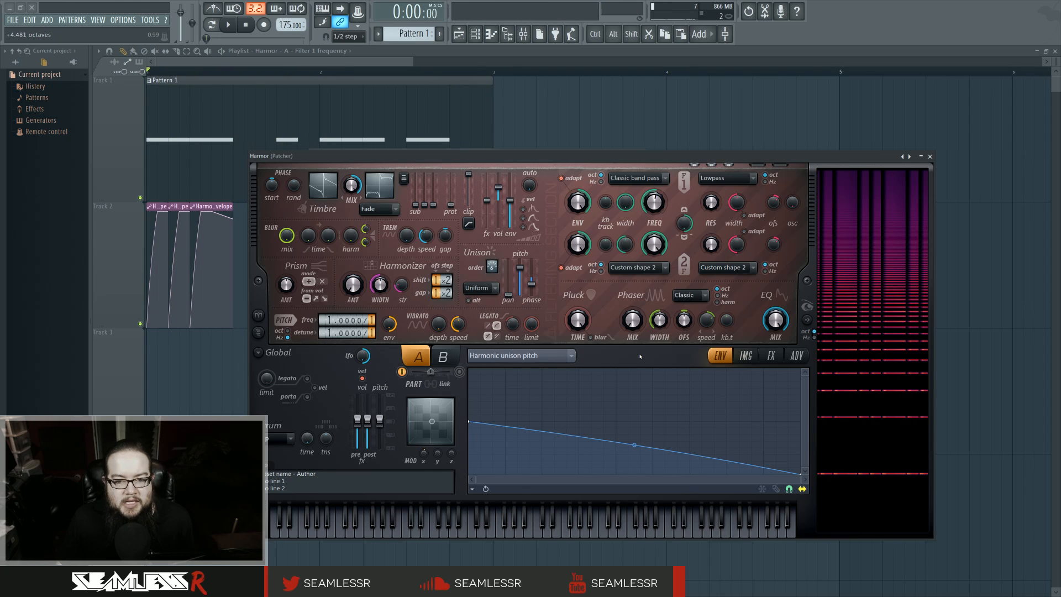
# Look over the distortion types available in Harmor's effects section
pyautogui.click(770, 355)
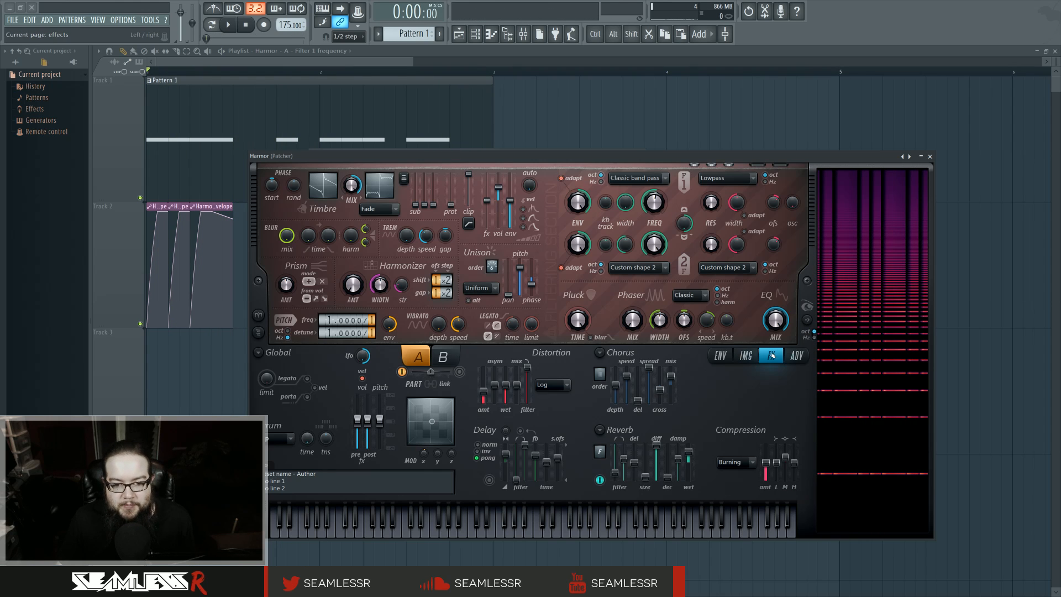
pyautogui.click(563, 389)
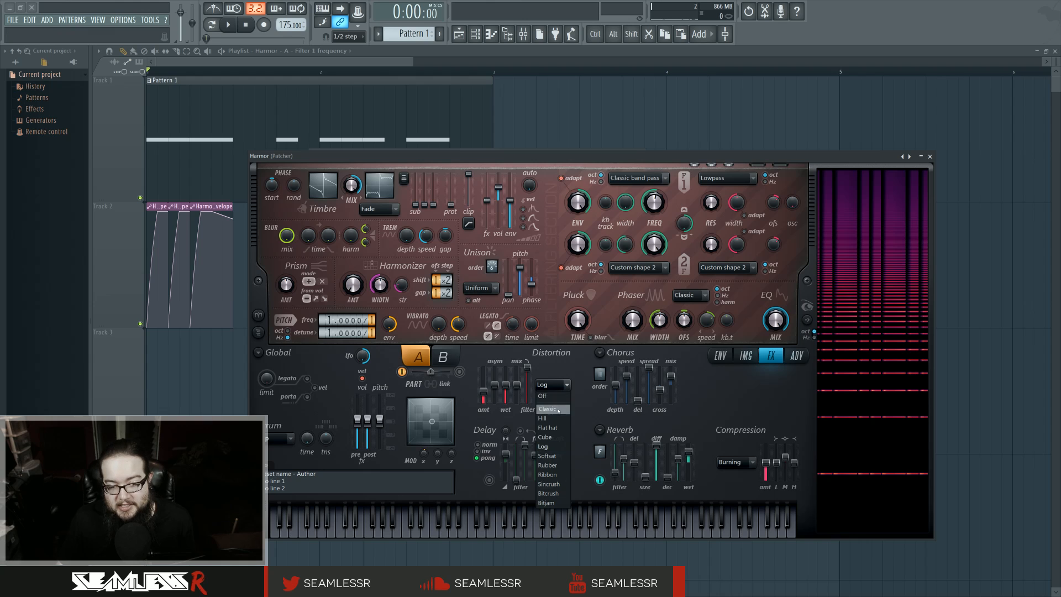
pyautogui.click(550, 360)
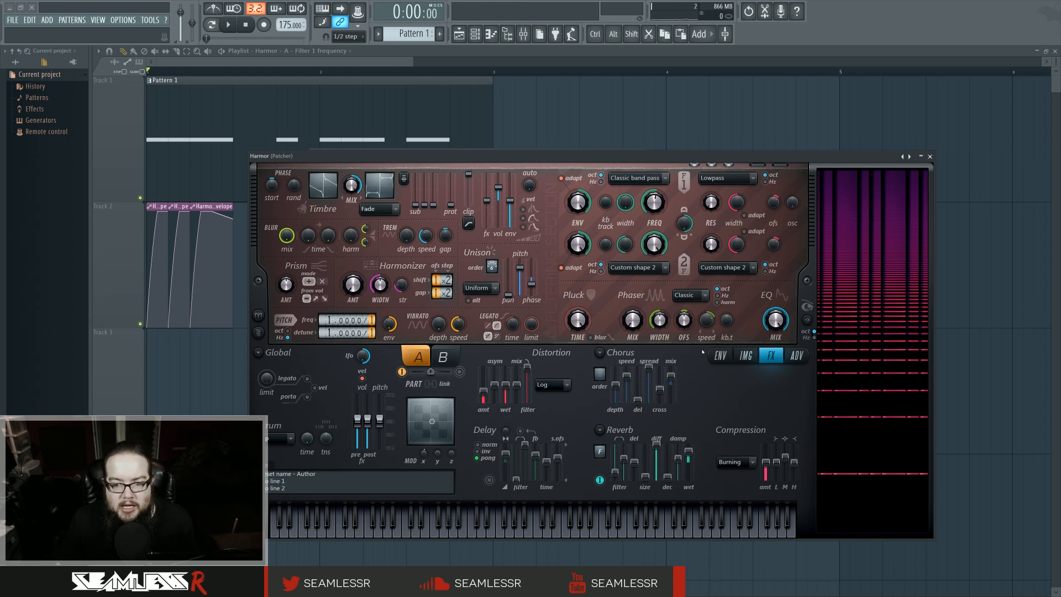
# Display Harmor's Local EQ curve and look over the parameters that can be articulated, mapped or shaped
pyautogui.click(720, 356)
pyautogui.click(568, 356)
pyautogui.click(704, 274)
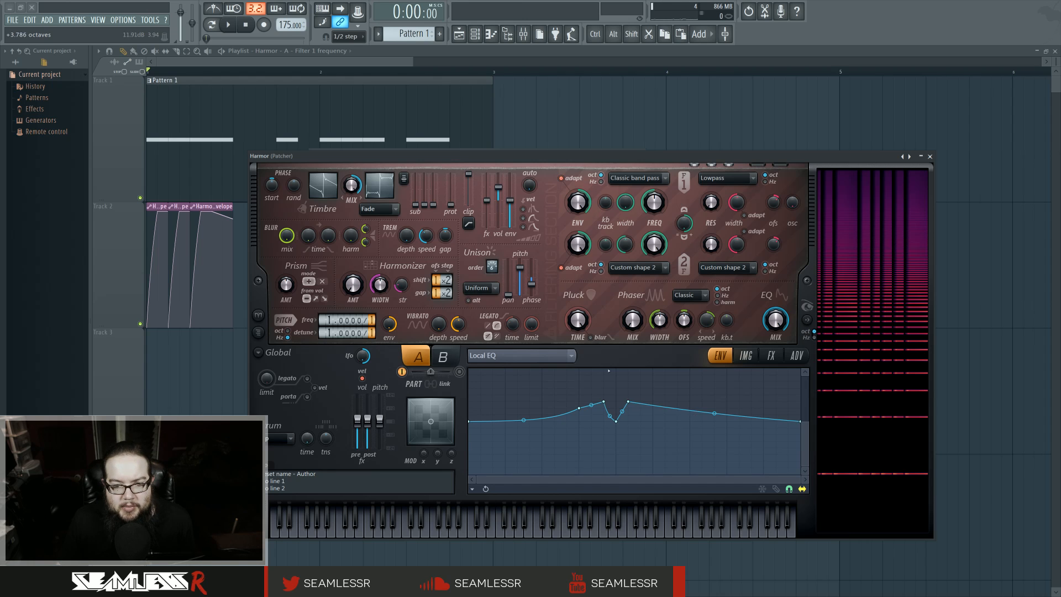
pyautogui.click(552, 355)
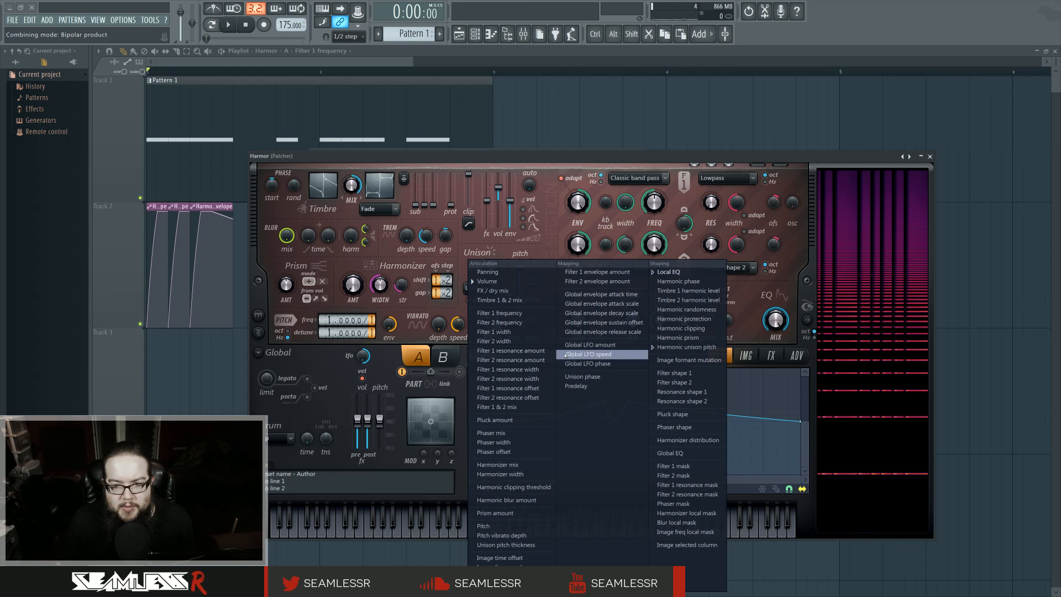
pyautogui.click(568, 191)
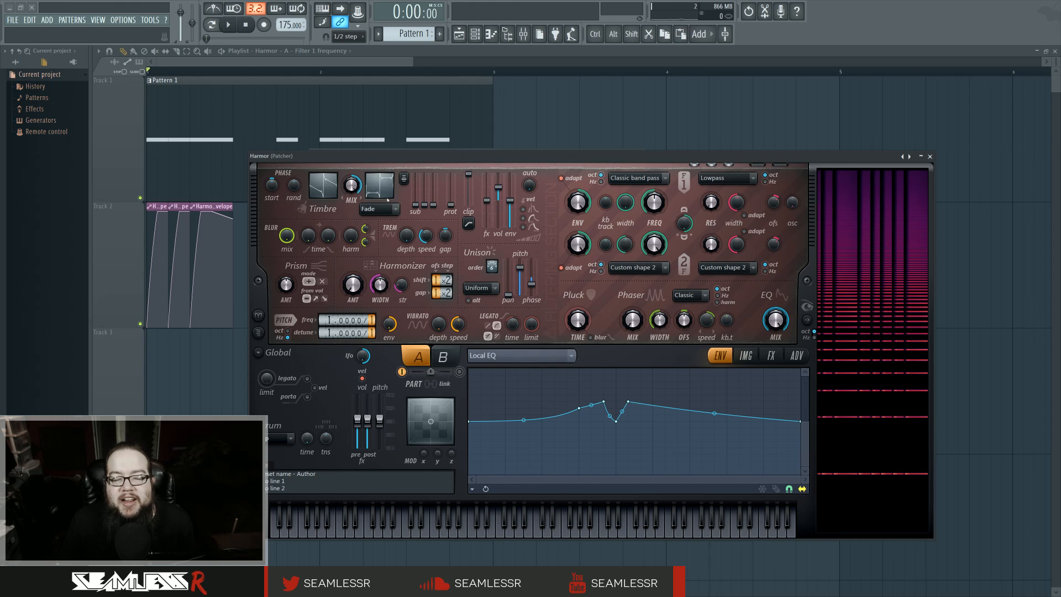
# Display the Modulation X mapping of Harmor's Volume parameter and play the arrangement to hear its effect
pyautogui.click(547, 355)
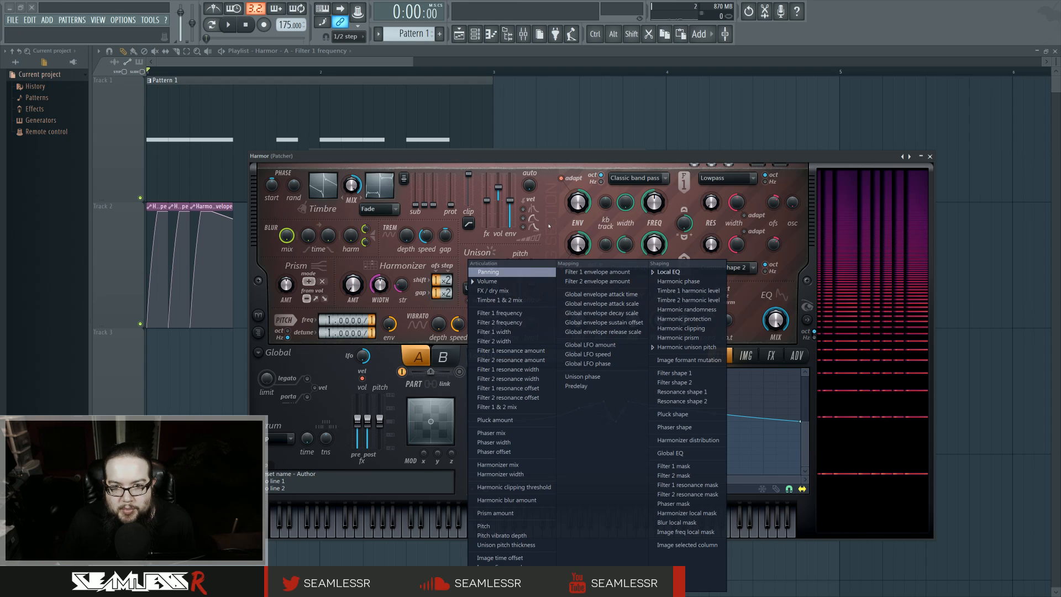
pyautogui.click(770, 356)
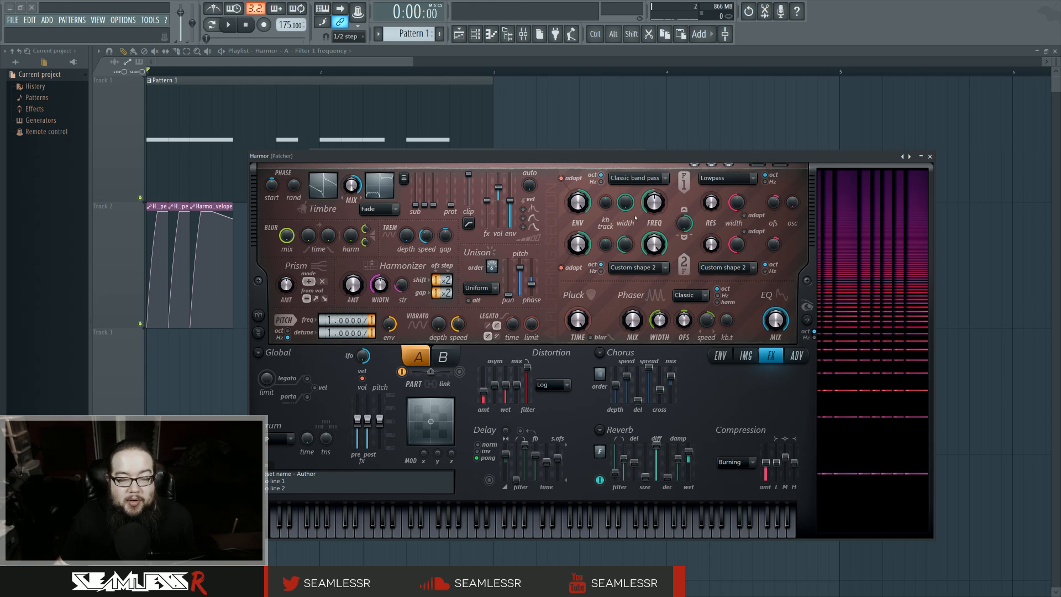
pyautogui.click(720, 356)
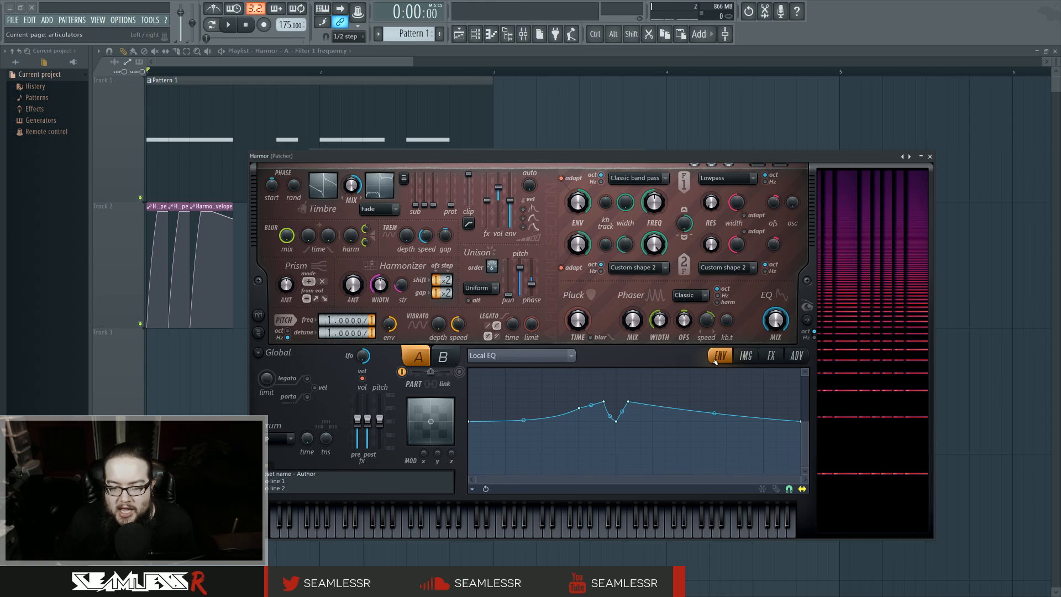
pyautogui.click(553, 360)
pyautogui.click(511, 283)
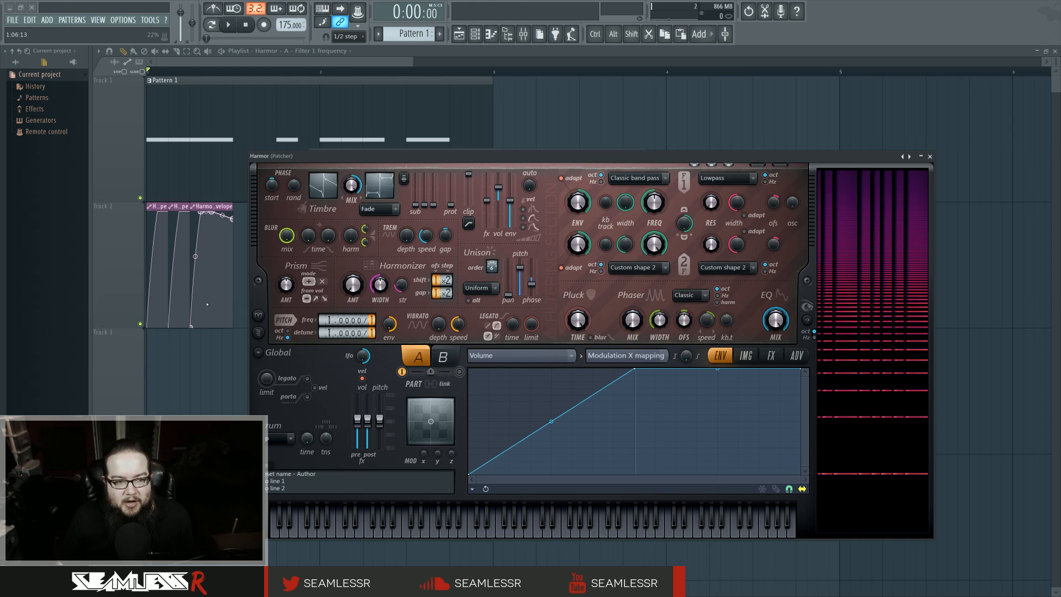
pyautogui.press('space')
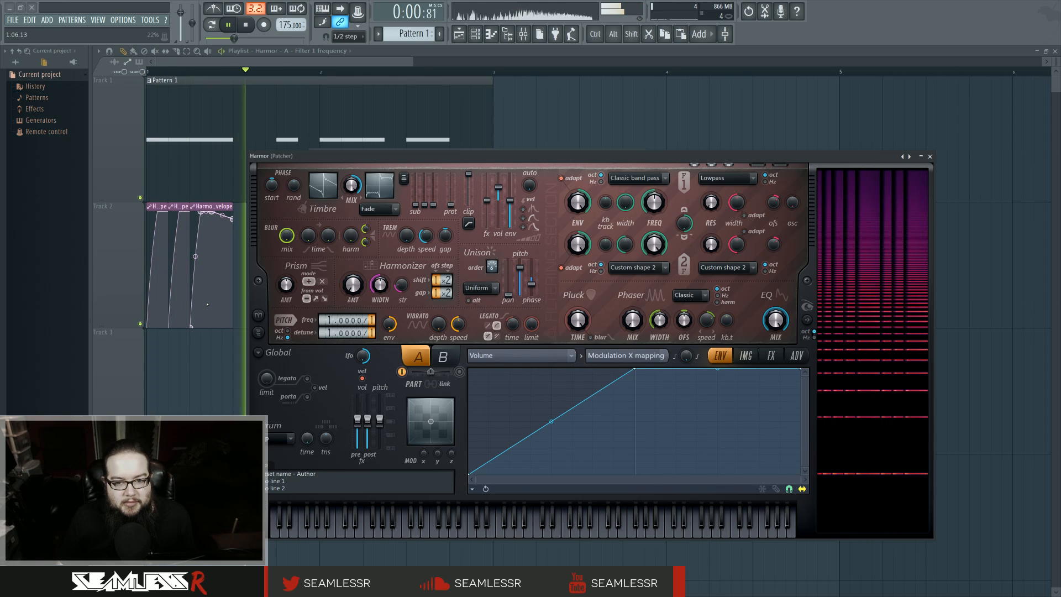
pyautogui.press('space')
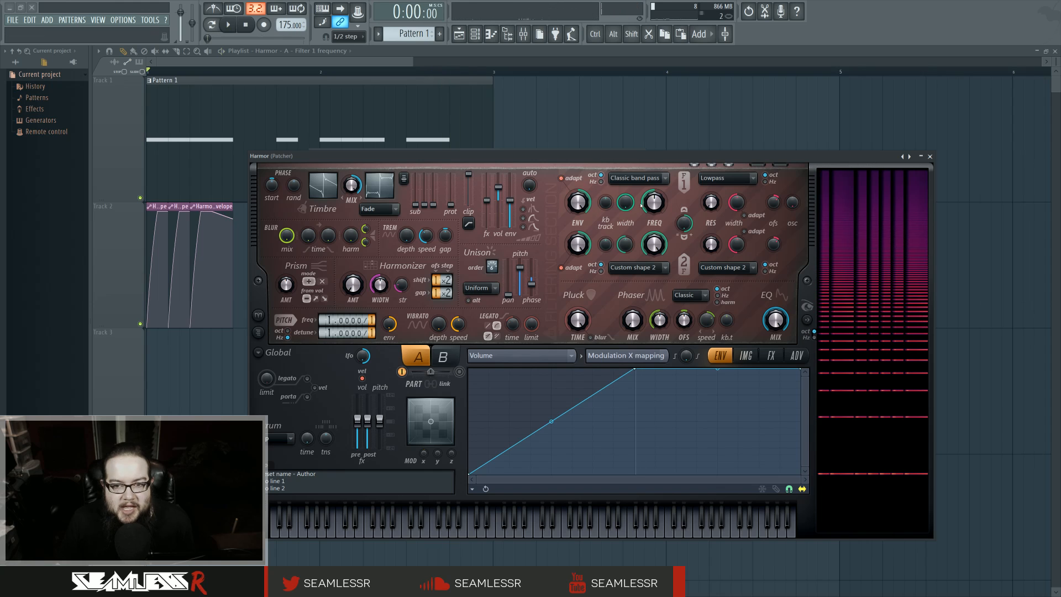
# Check the settings of the Filter 1 frequency automation clip, close them, and reposition the Harmor window slightly up and left
pyautogui.doubleClick(214, 205)
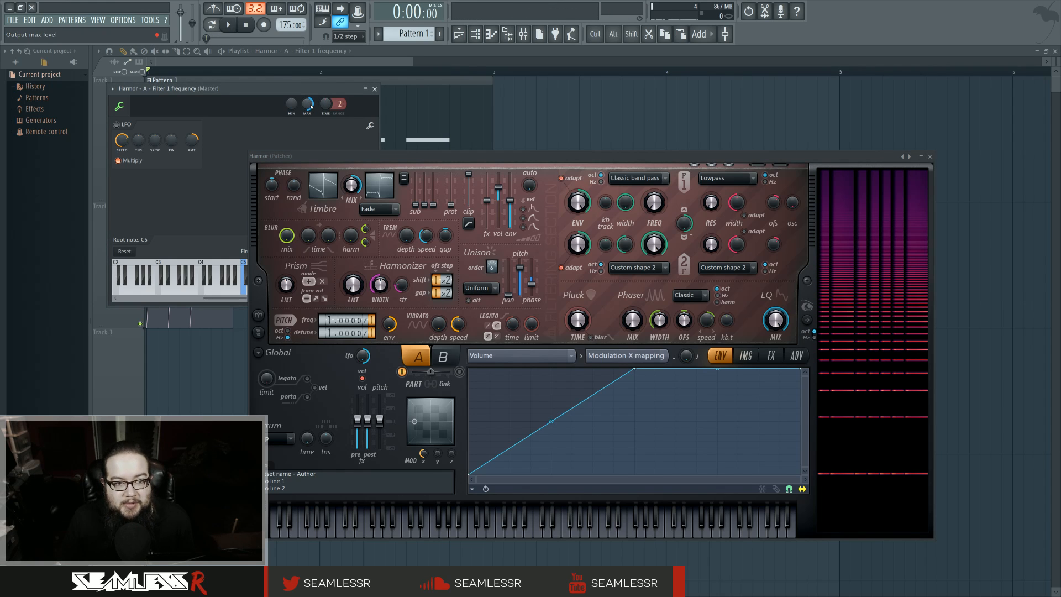
pyautogui.click(374, 89)
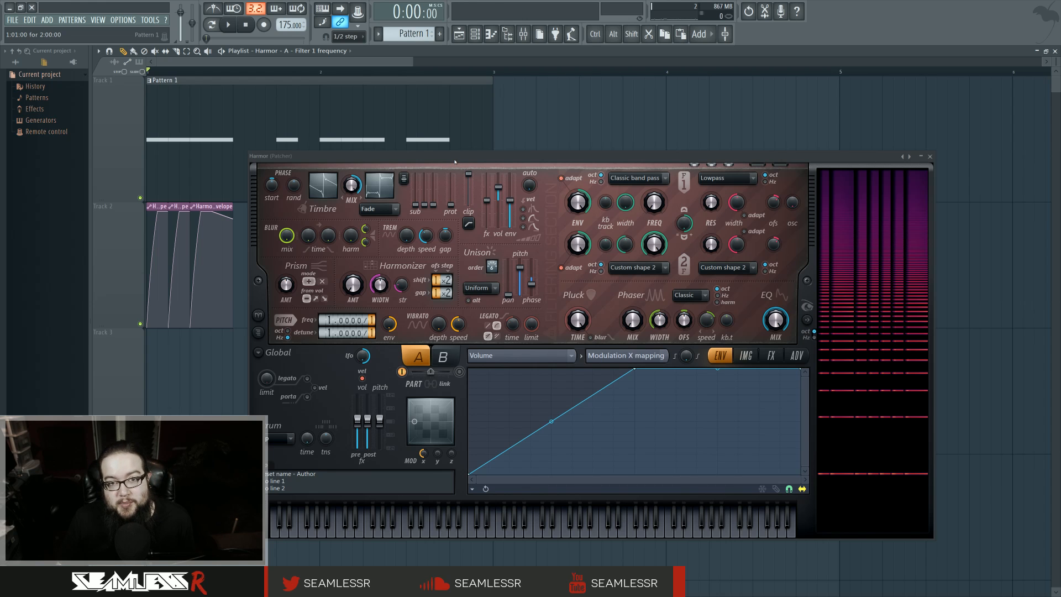
pyautogui.moveTo(454, 161); pyautogui.dragTo(436, 145)
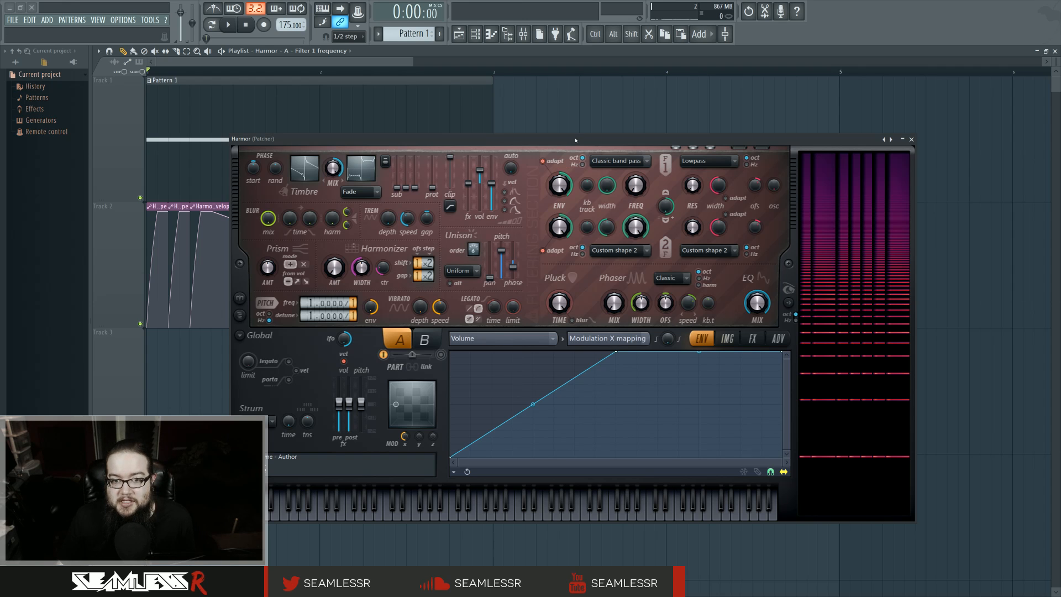
pyautogui.moveTo(575, 140)
pyautogui.mouseDown()
pyautogui.moveTo(588, 144)
pyautogui.moveTo(572, 147)
pyautogui.mouseUp()
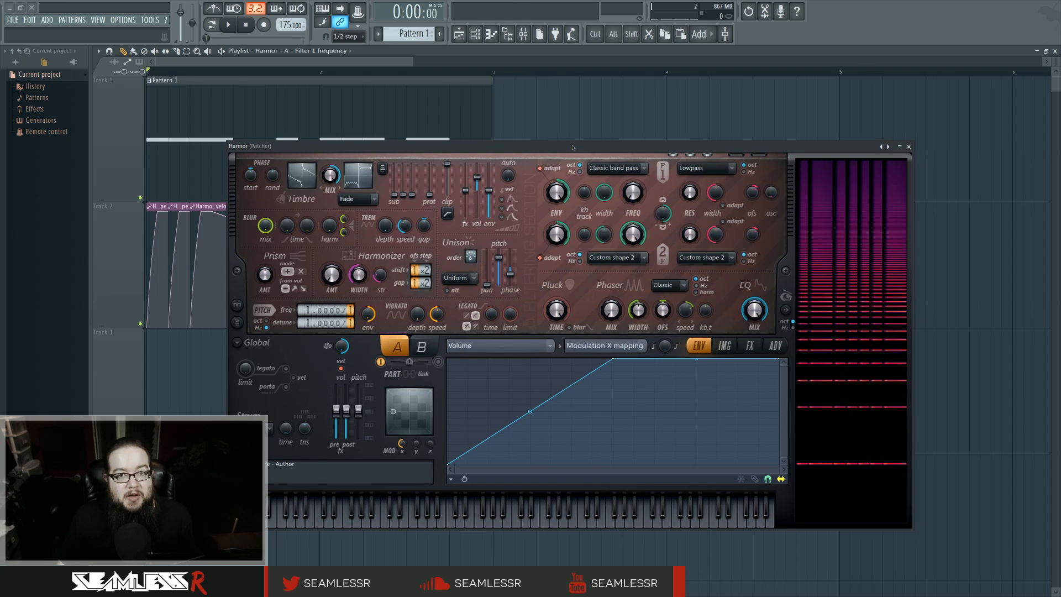